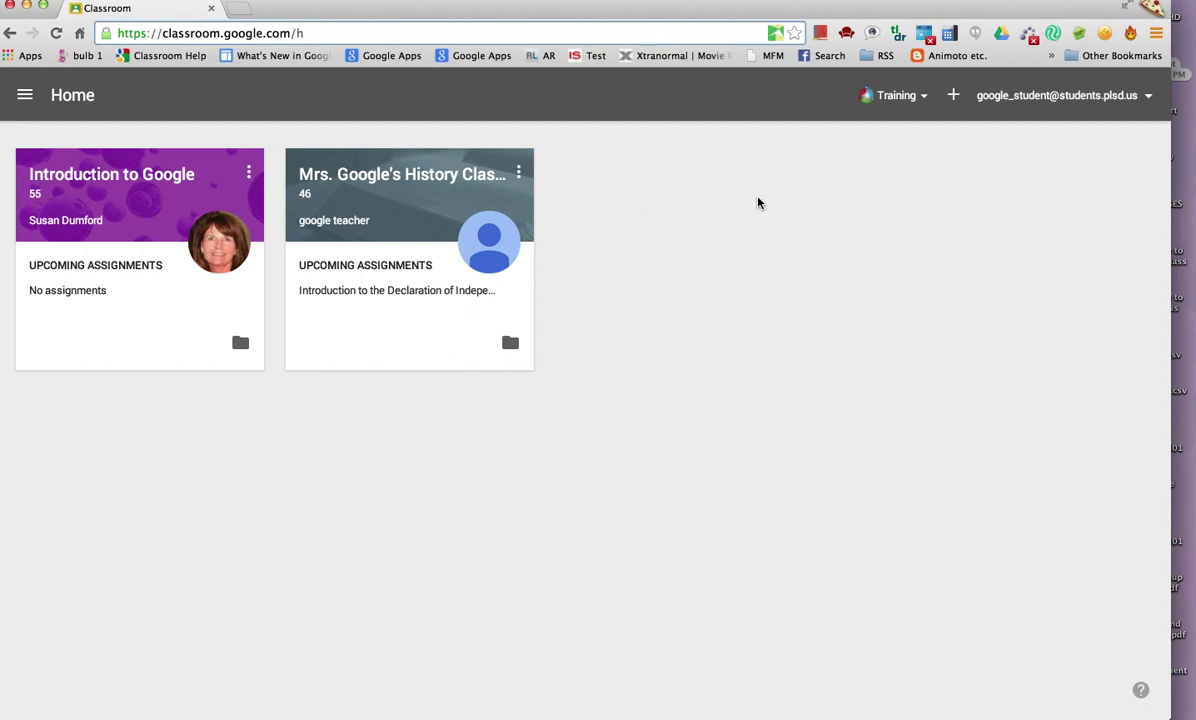
# Step: Dismiss the Join class dialog and open the Mrs. Google's History Class 2 stream
pyautogui.click(953, 96)
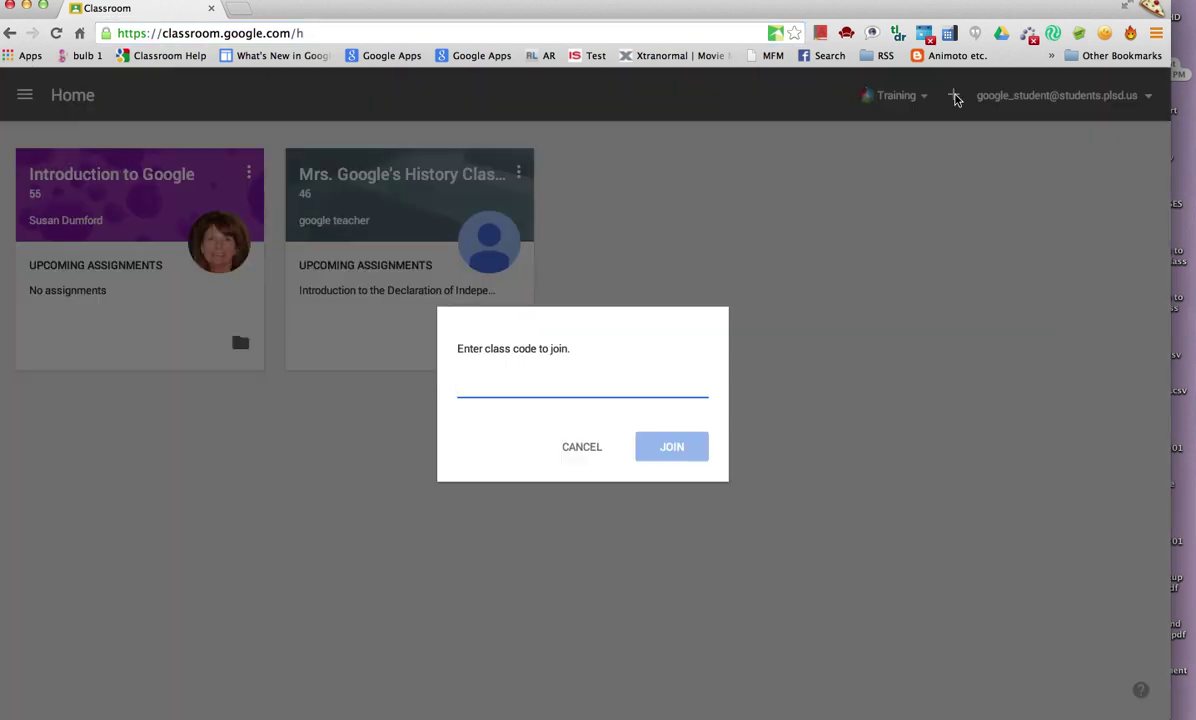
pyautogui.click(590, 446)
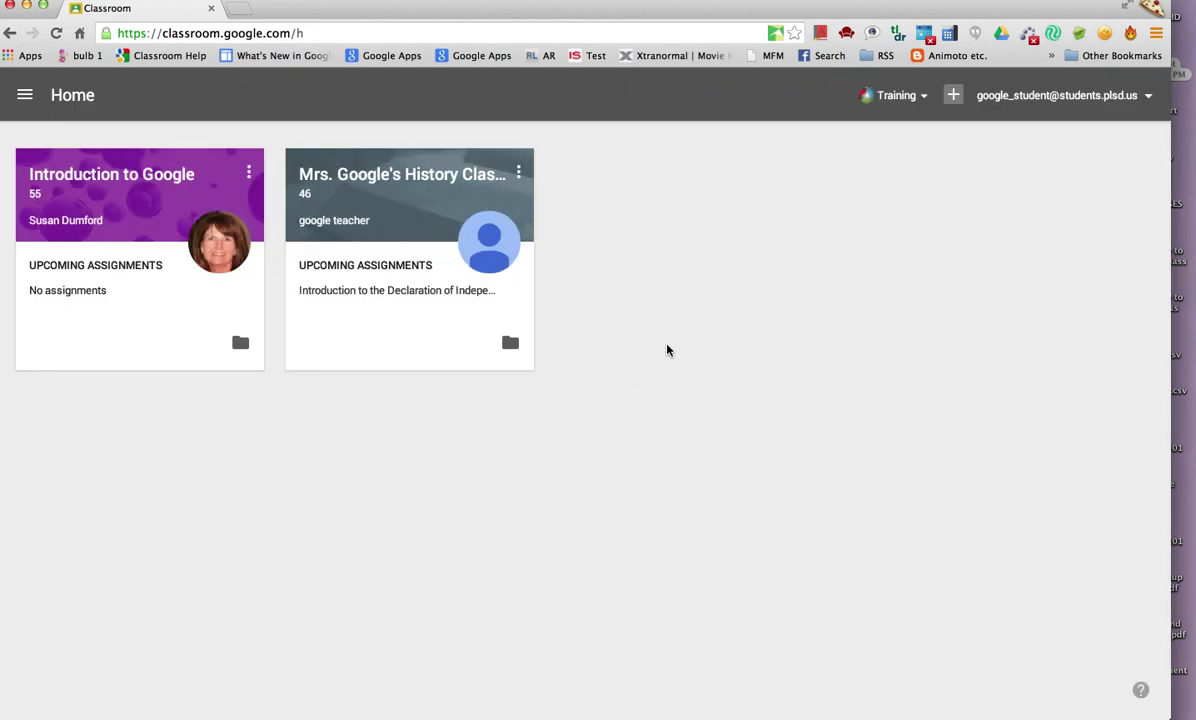
pyautogui.click(419, 183)
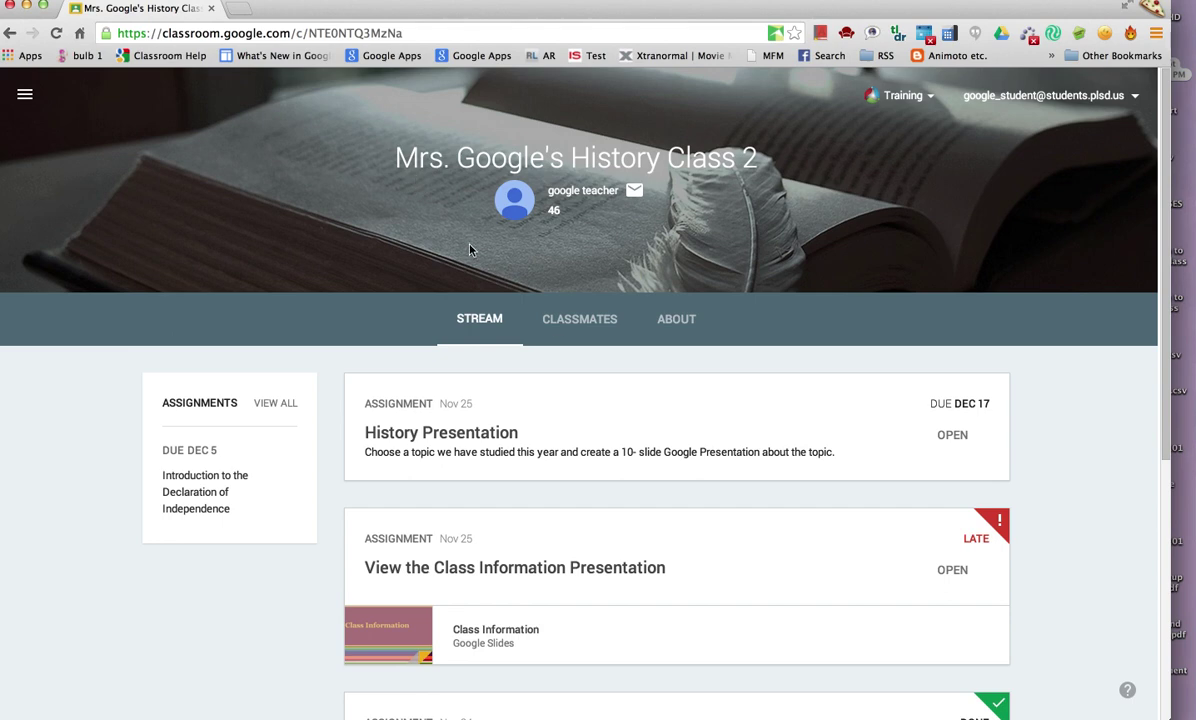
# Step: View the class's Classmates list and About page, starting an e-mail to the teacher
pyautogui.click(566, 322)
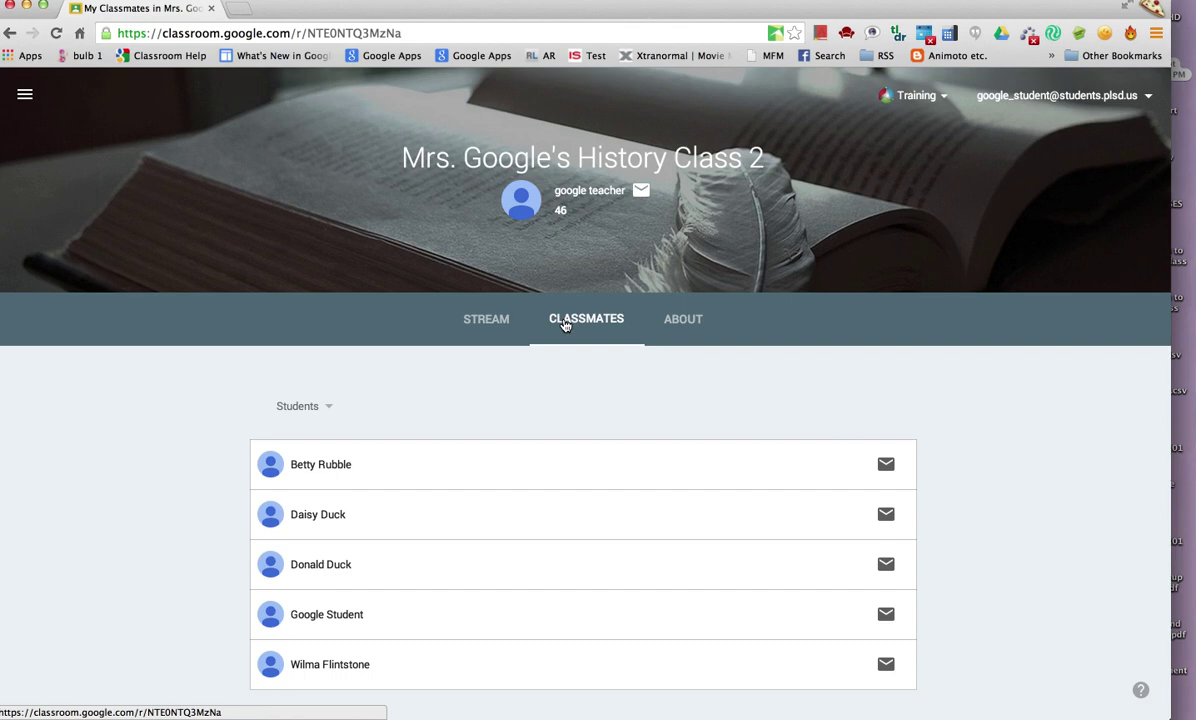
pyautogui.click(886, 465)
pyautogui.click(688, 321)
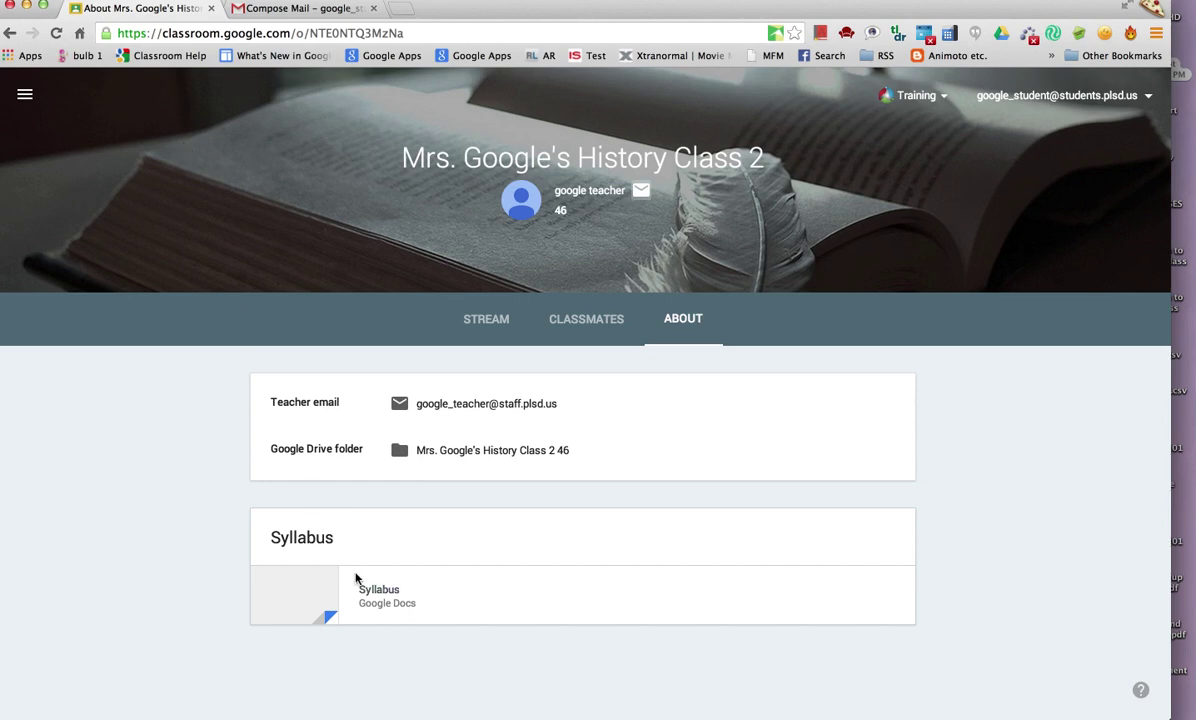
# Step: Open the 'Mrs. Google's History Class 2 46' Drive folder in another tab, then return to Classroom
pyautogui.click(378, 596)
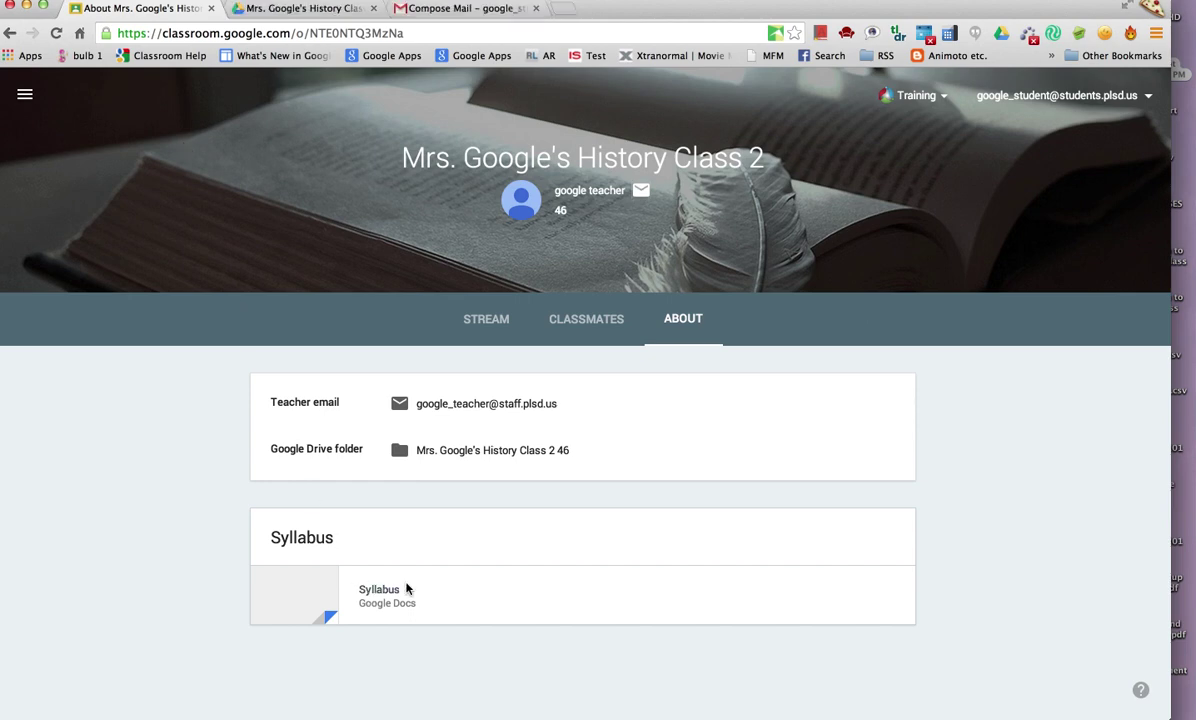
pyautogui.click(425, 452)
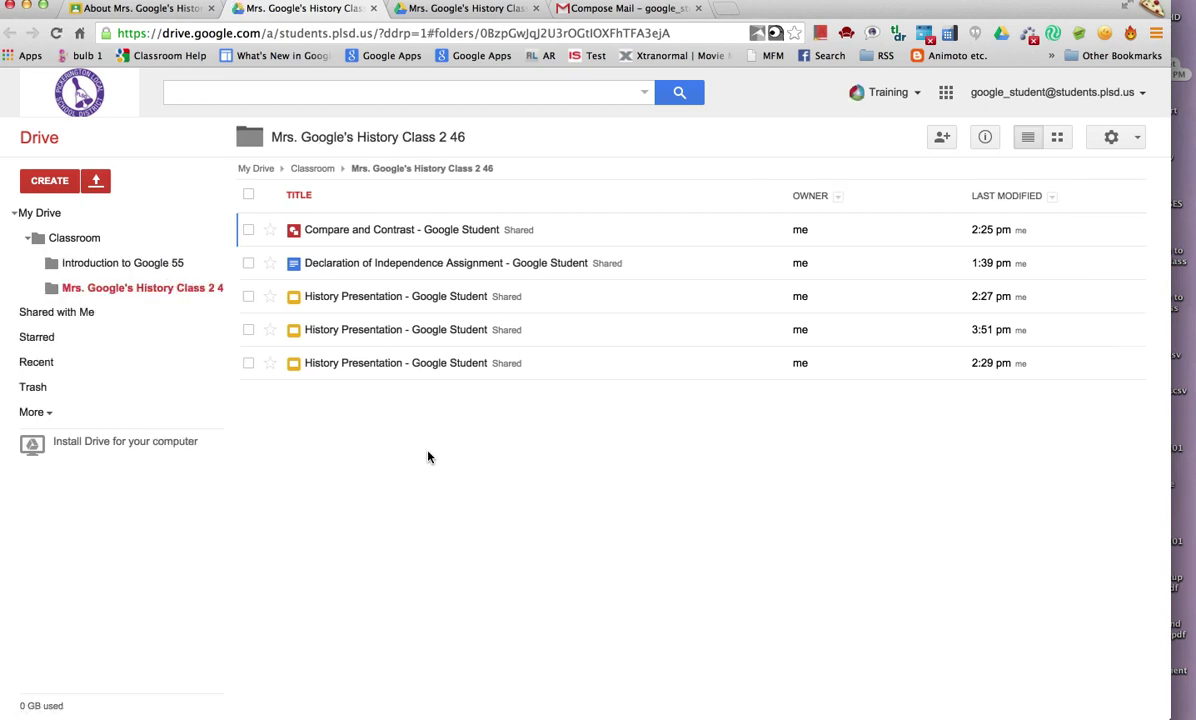
pyautogui.click(178, 9)
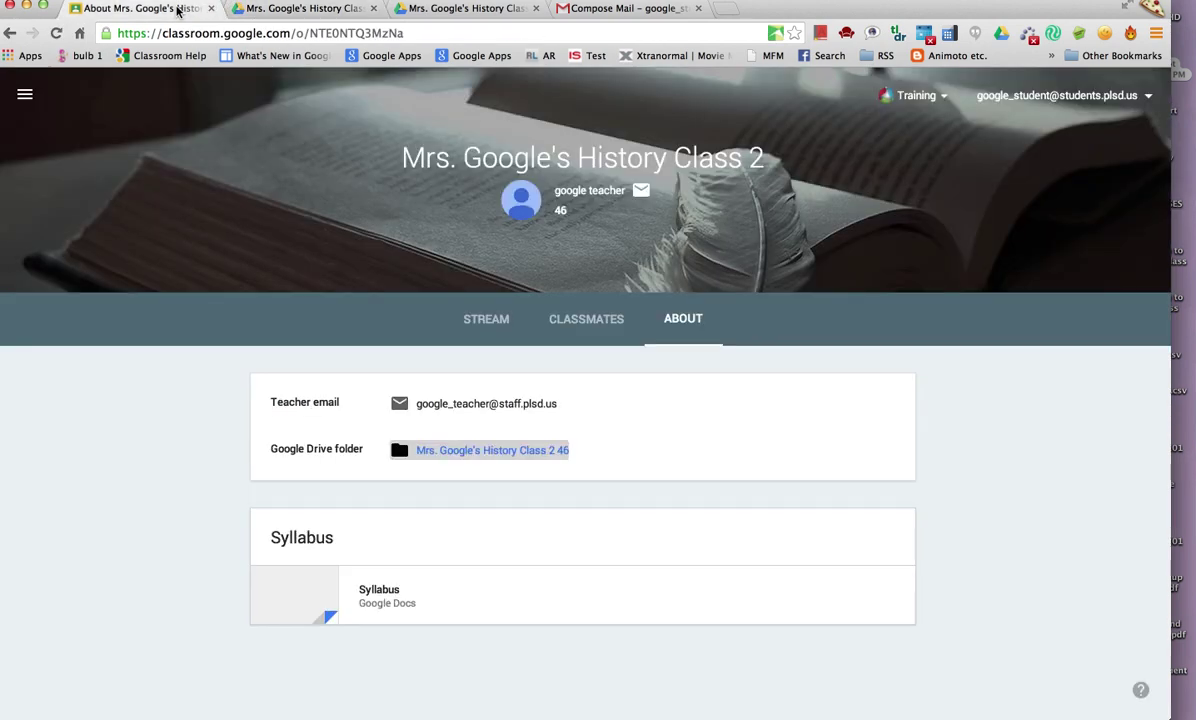
# Step: Review all assignments and the Done list, where Declaration of Independence shows 46/50, then close it
pyautogui.click(484, 319)
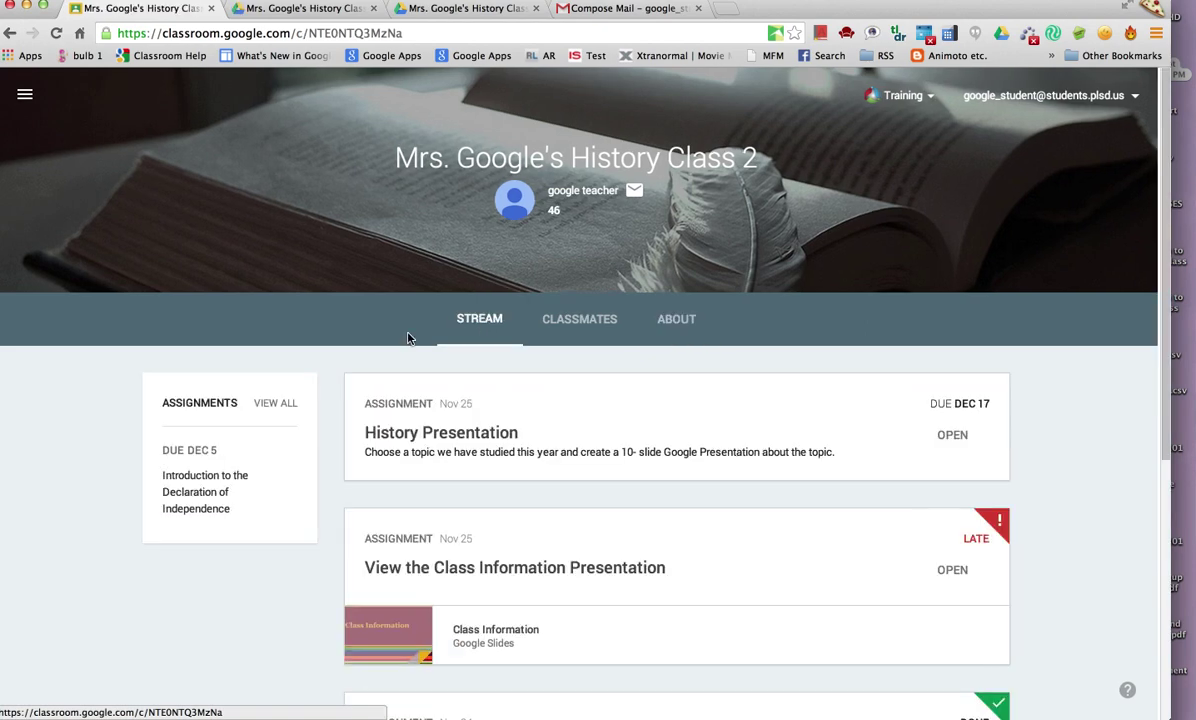
pyautogui.click(273, 402)
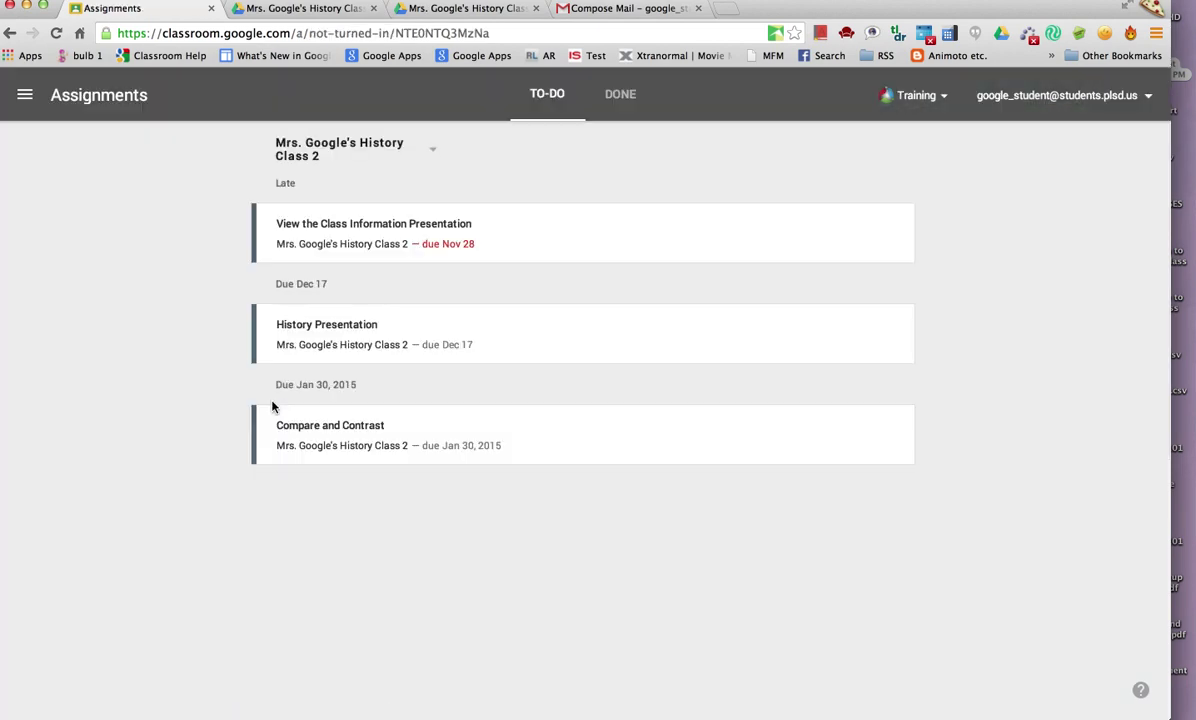
pyautogui.click(618, 100)
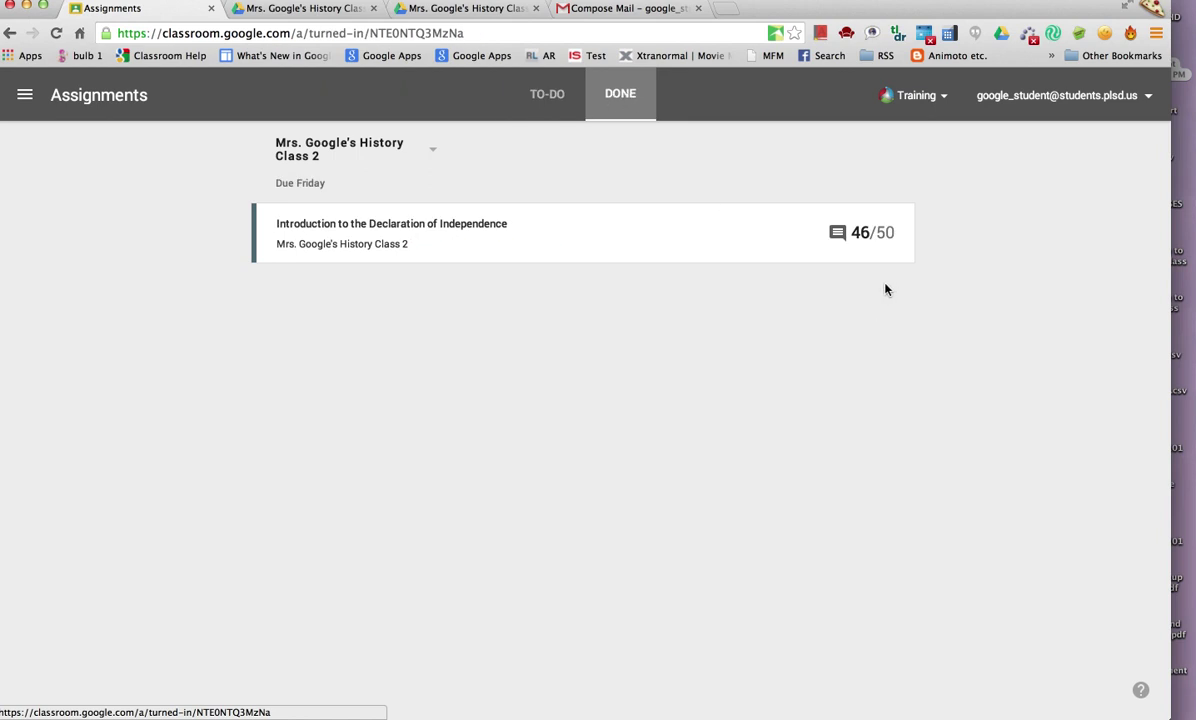
pyautogui.click(211, 8)
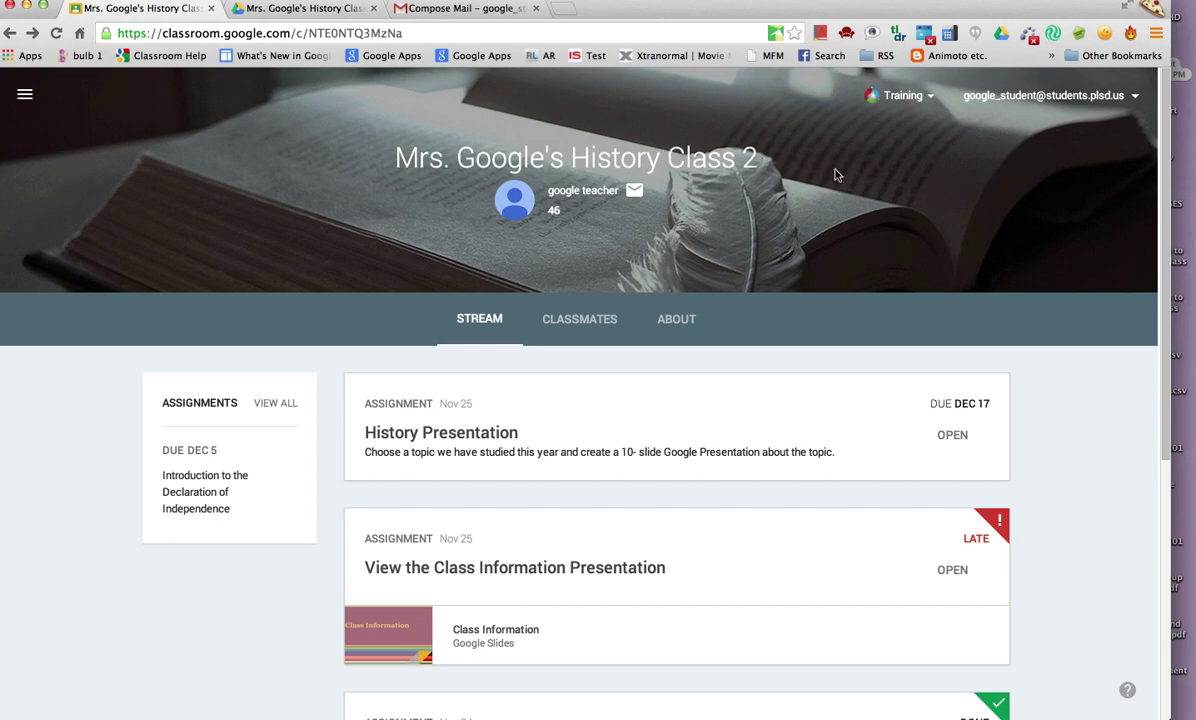
# Step: Scroll the stream and view the Class Information slides, then return to Classroom
pyautogui.scroll(-1, 1168, 273)
pyautogui.moveTo(1168, 273); pyautogui.dragTo(1148, 462)
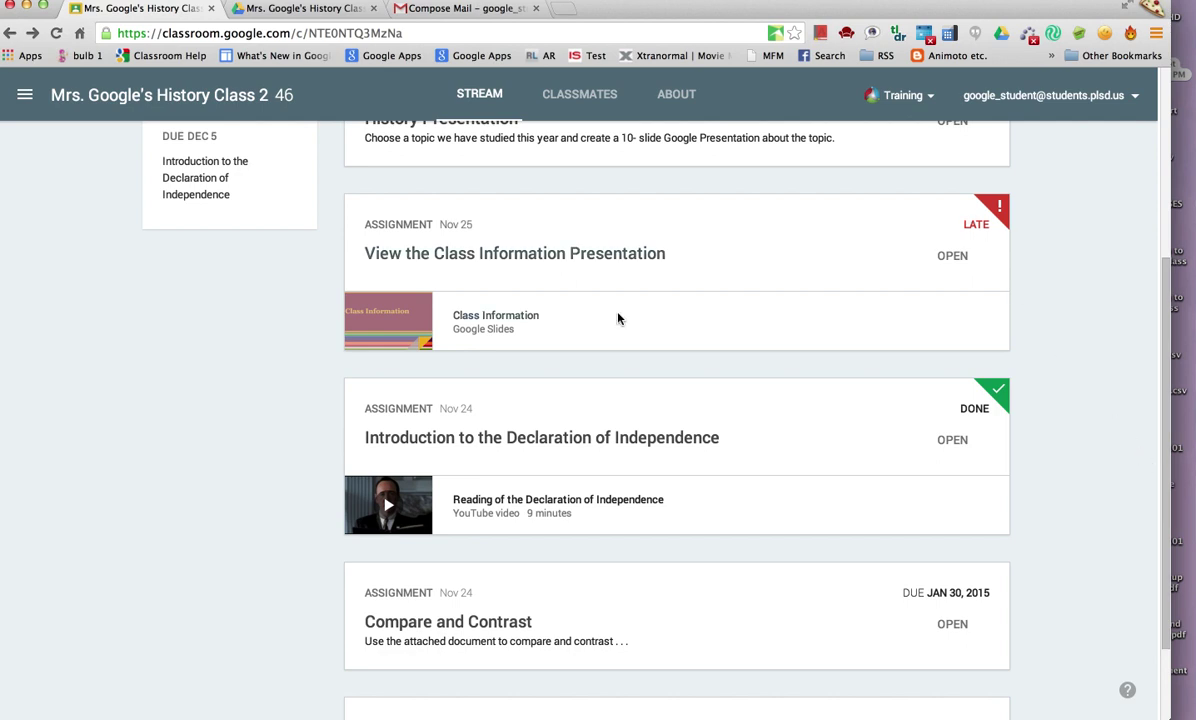
pyautogui.click(531, 318)
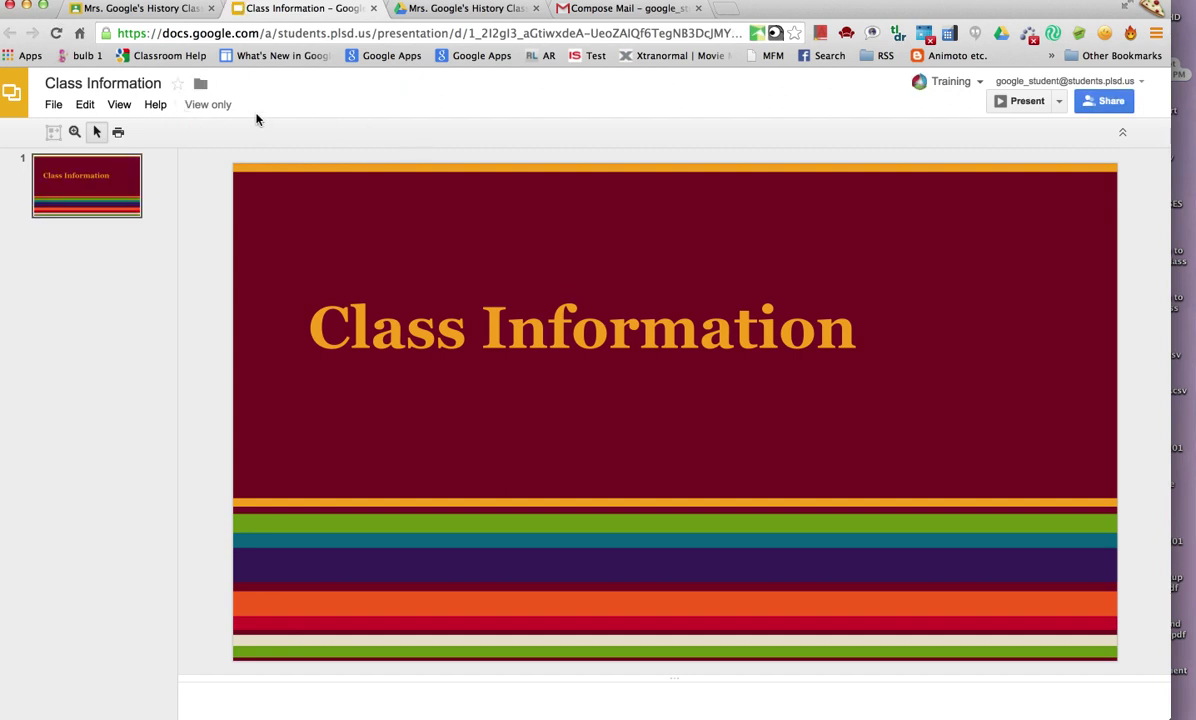
pyautogui.click(183, 12)
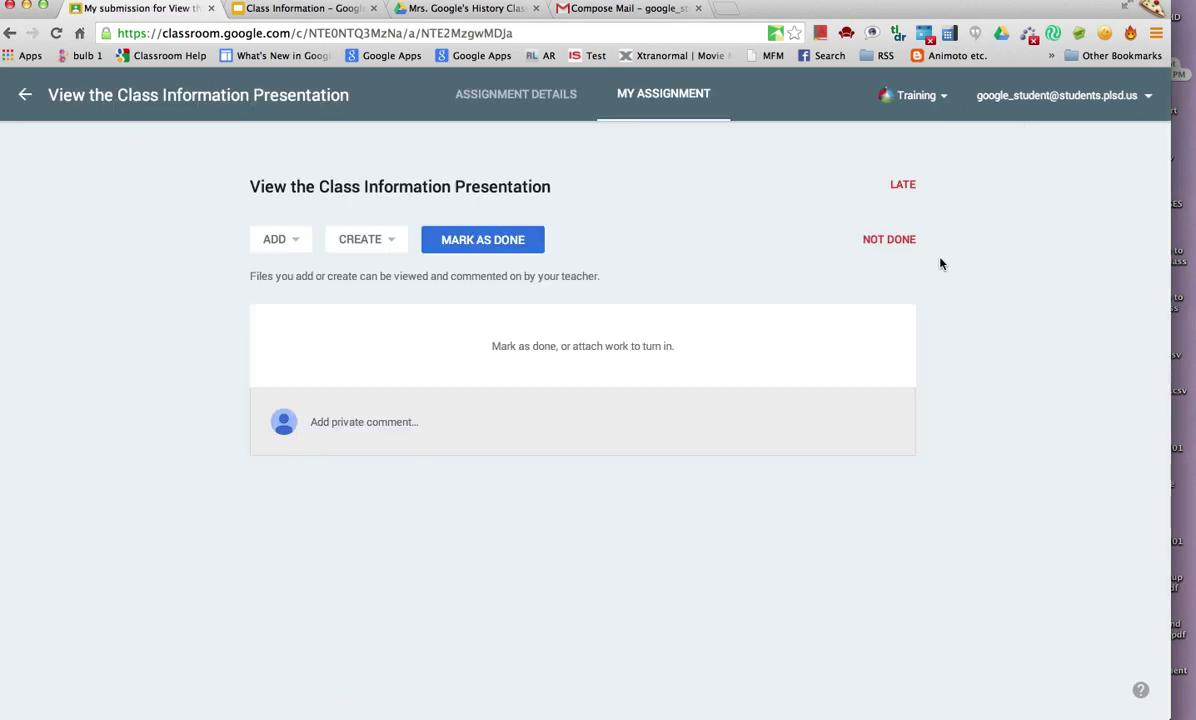
# Step: Mark the late View the Class Information Presentation assignment as done and confirm
pyautogui.click(500, 240)
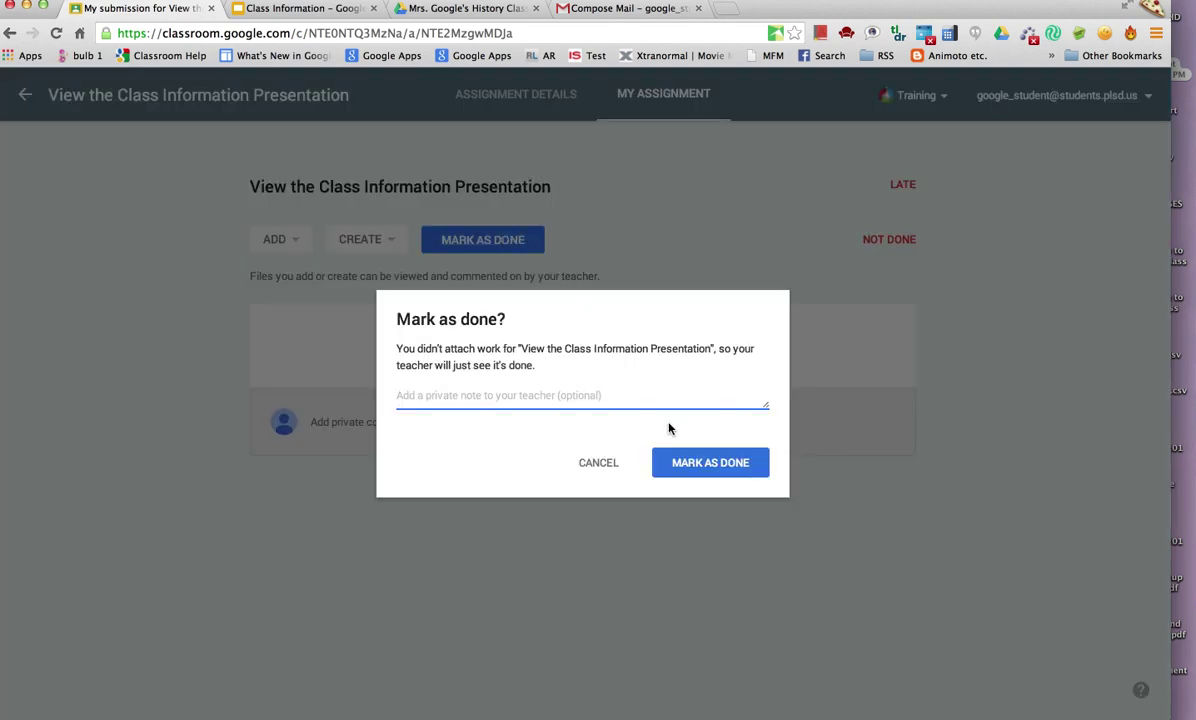
pyautogui.click(707, 470)
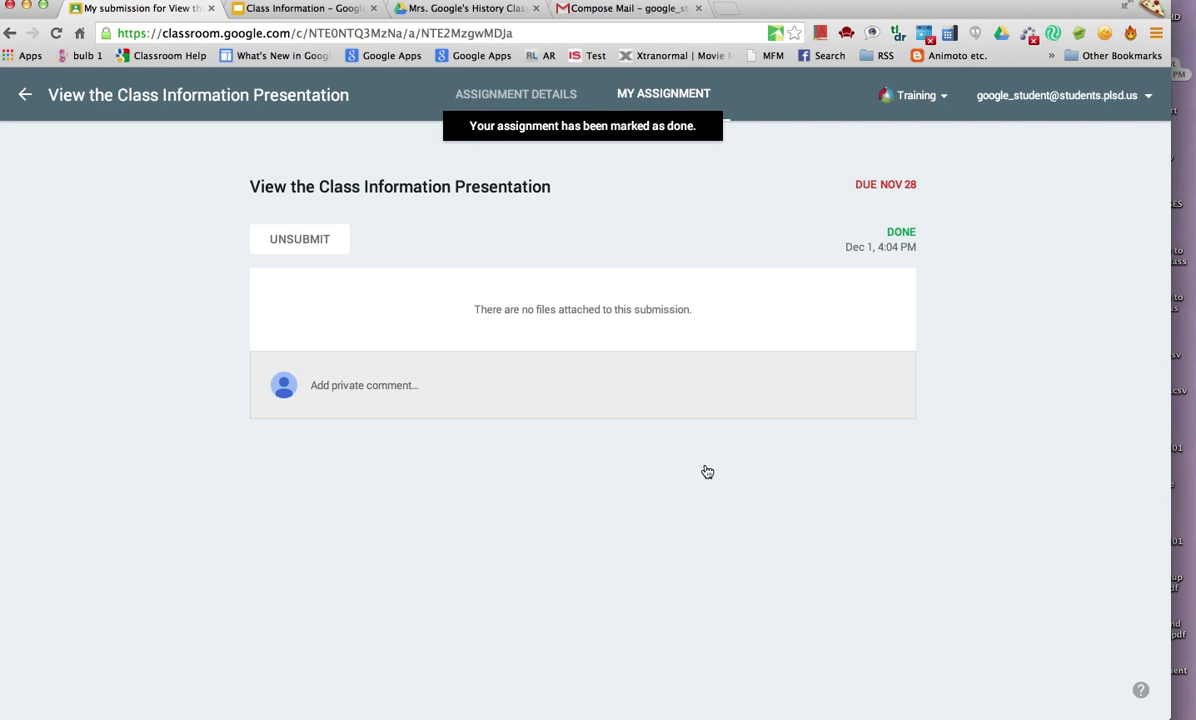
pyautogui.click(26, 95)
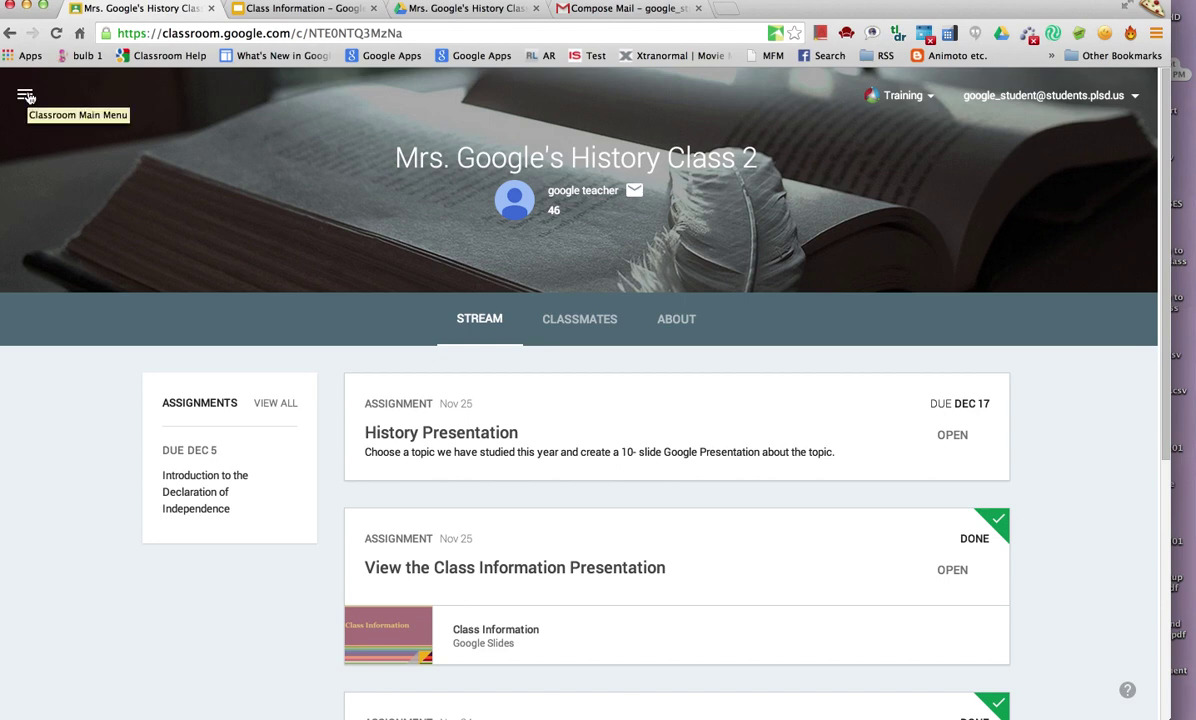
pyautogui.moveTo(1166, 330); pyautogui.dragTo(1163, 480)
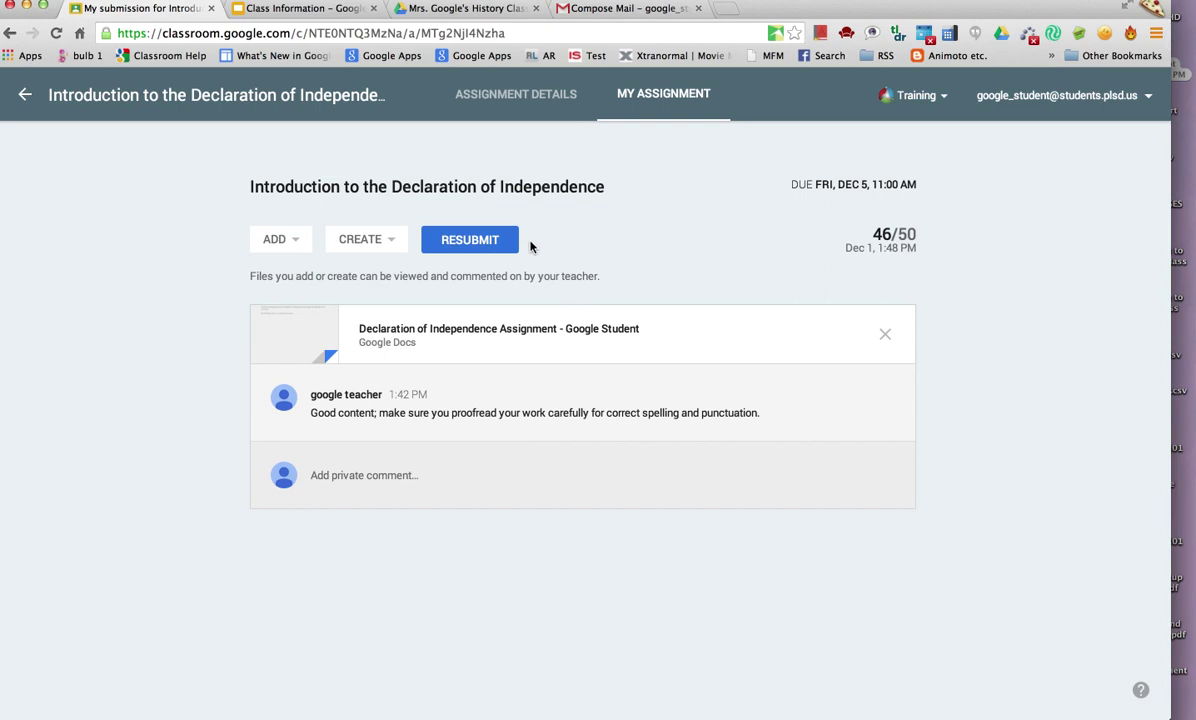
pyautogui.click(25, 94)
pyautogui.scroll(-5, 1164, 425)
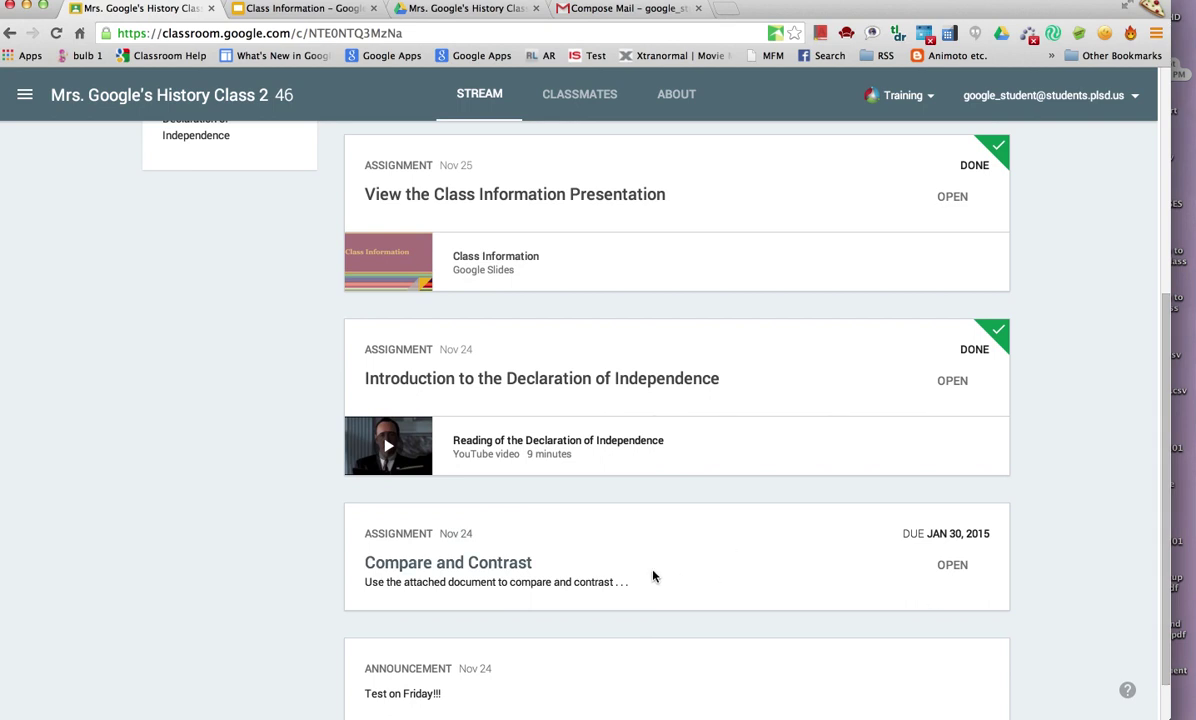
# Step: Open the Compare and Contrast Google Drawing in a new tab, then return to the class stream
pyautogui.click(950, 566)
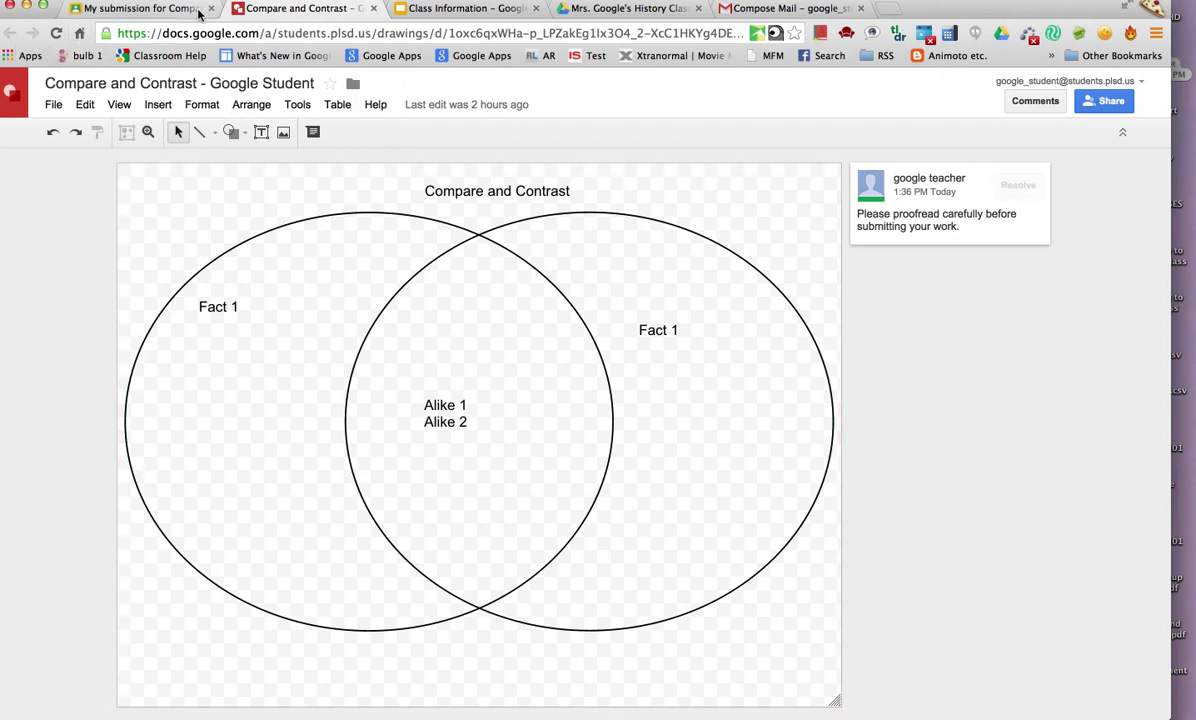
pyautogui.click(160, 10)
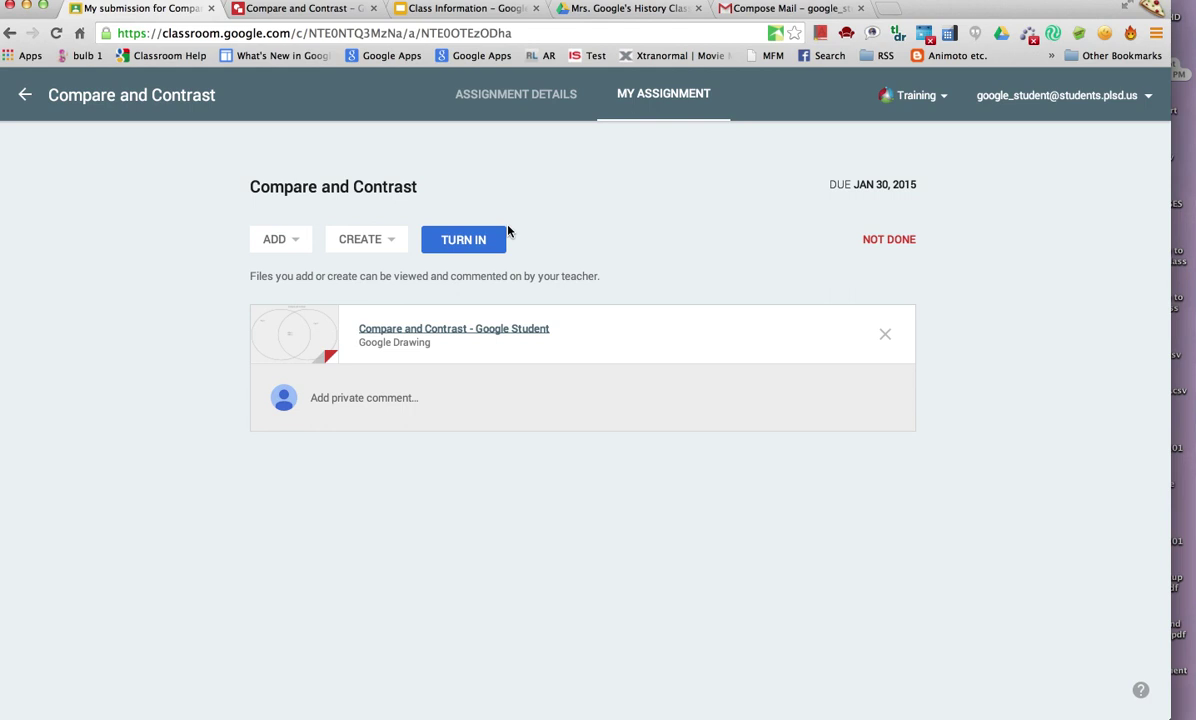
pyautogui.click(27, 94)
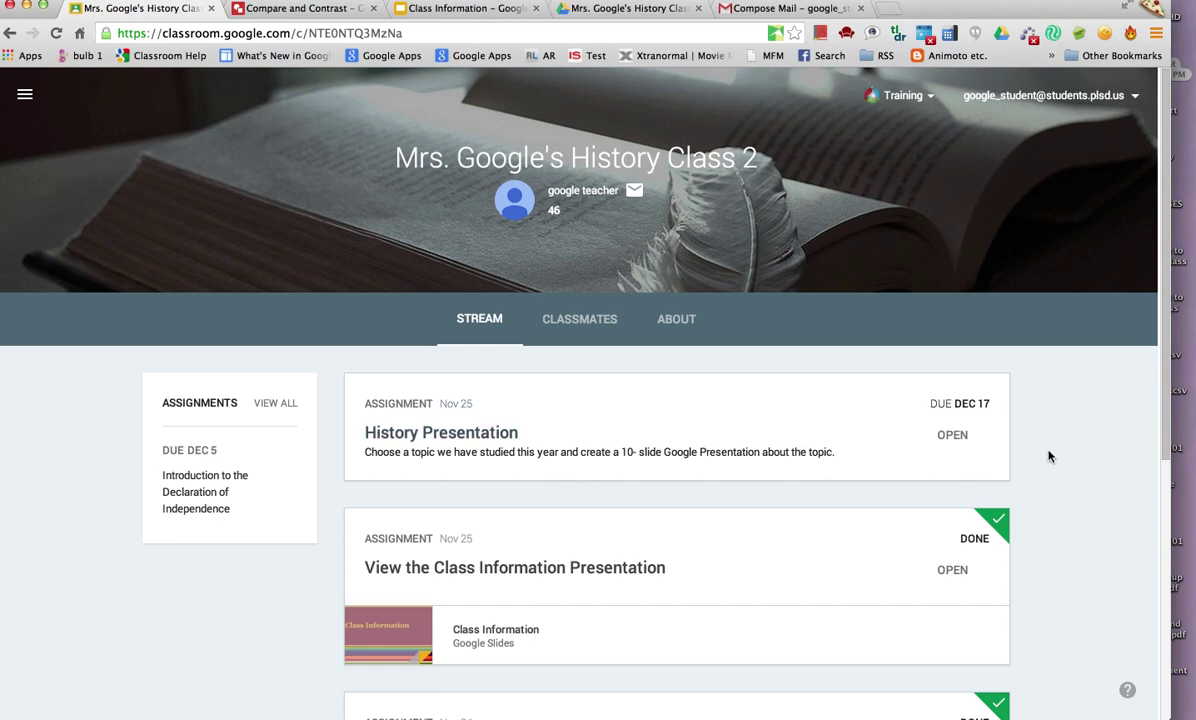
# Step: Create a new Google Slides presentation for the History Presentation assignment, then return to the stream
pyautogui.click(952, 436)
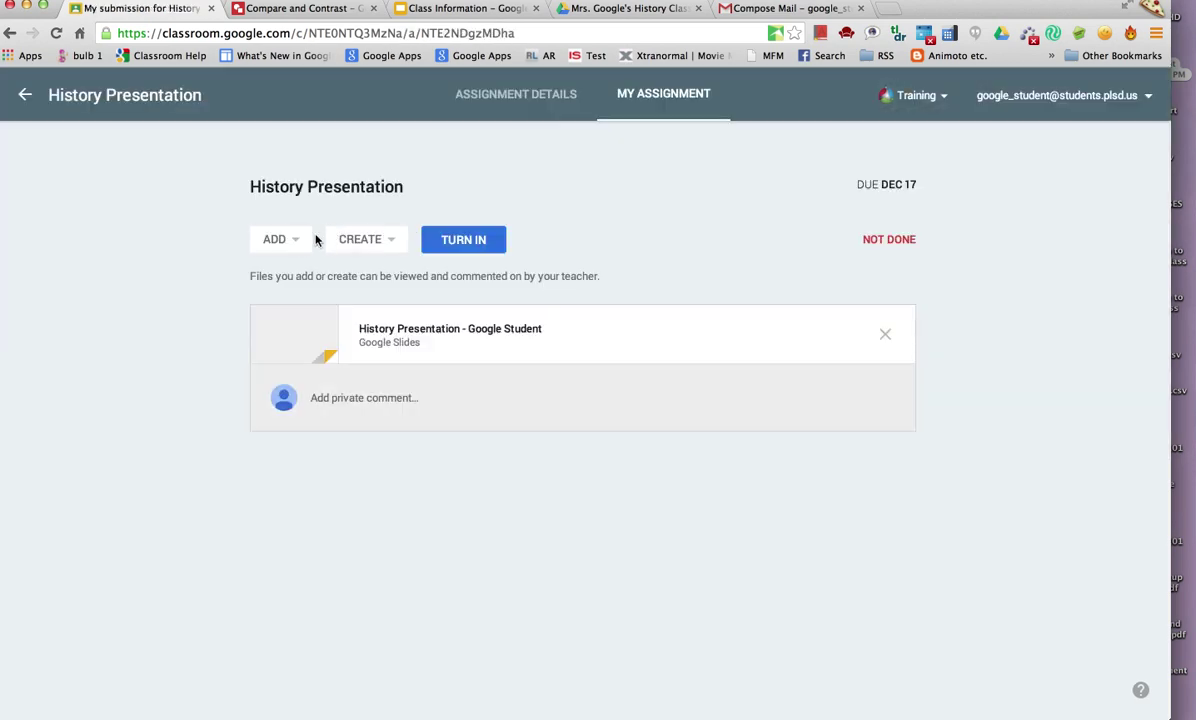
pyautogui.click(295, 243)
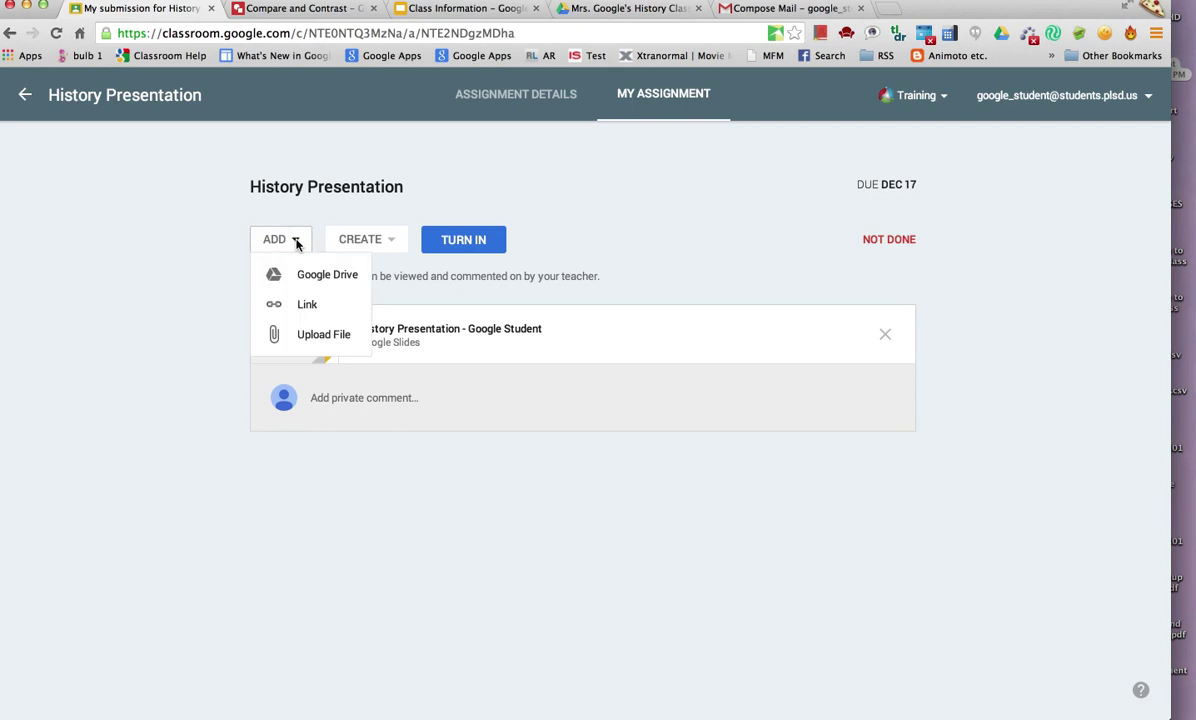
pyautogui.click(390, 243)
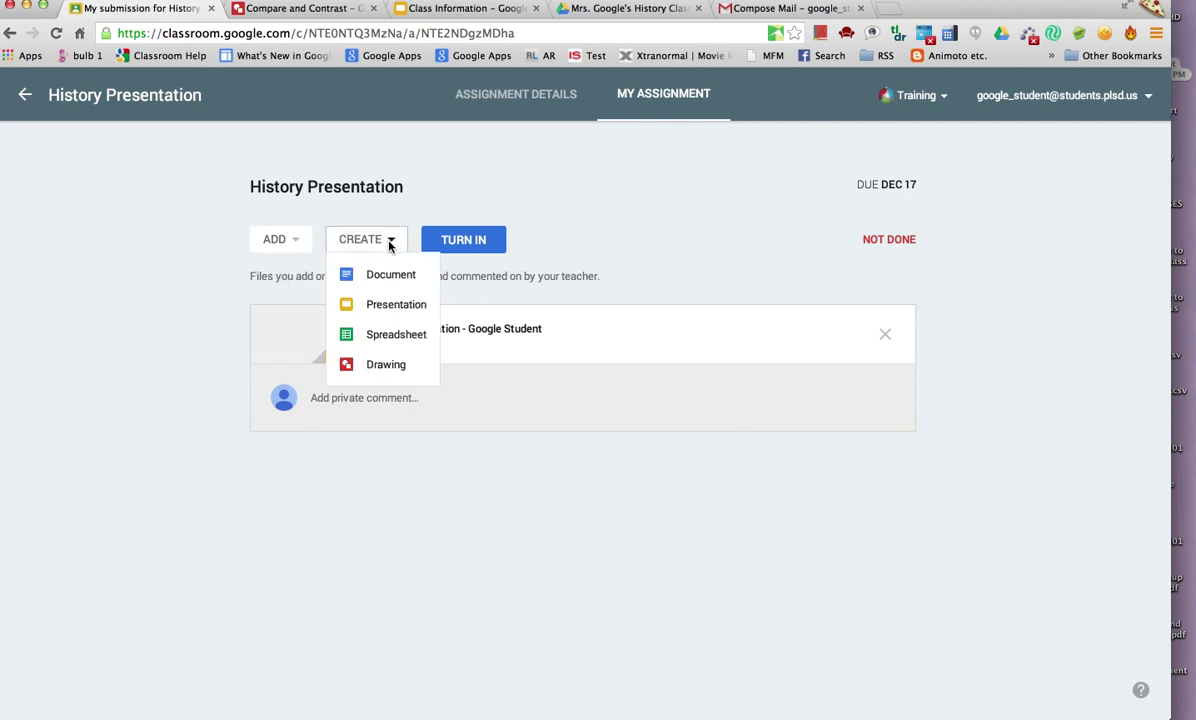
pyautogui.click(373, 312)
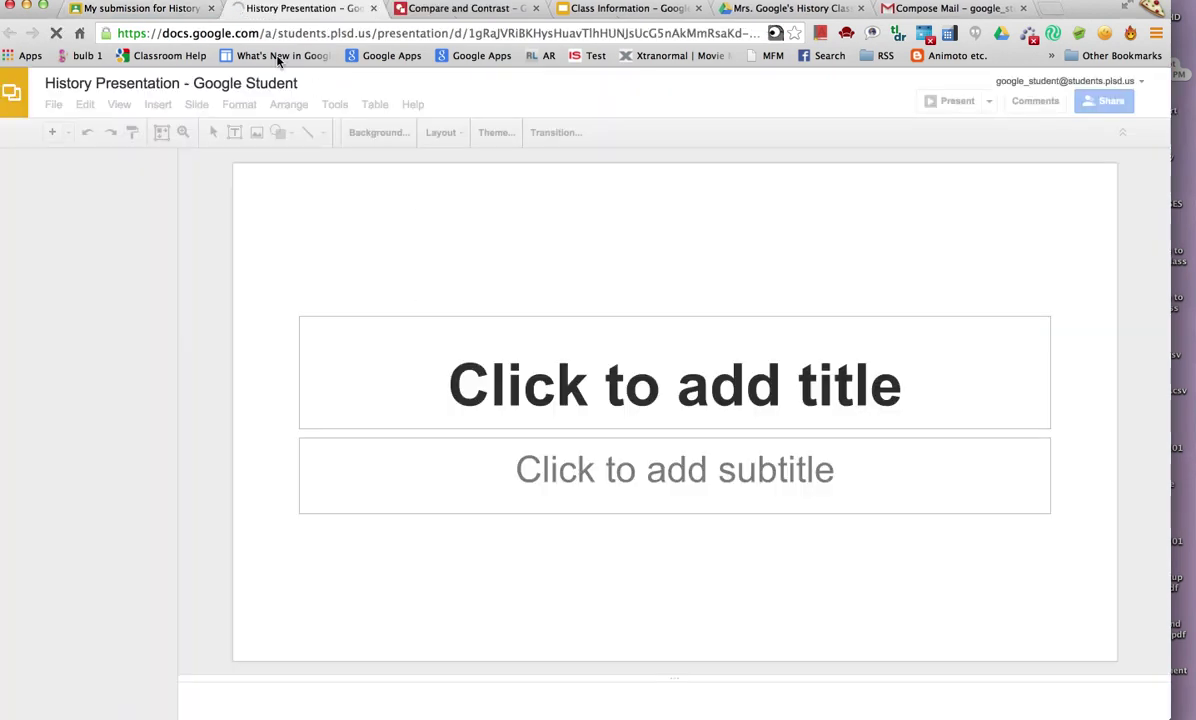
pyautogui.click(181, 14)
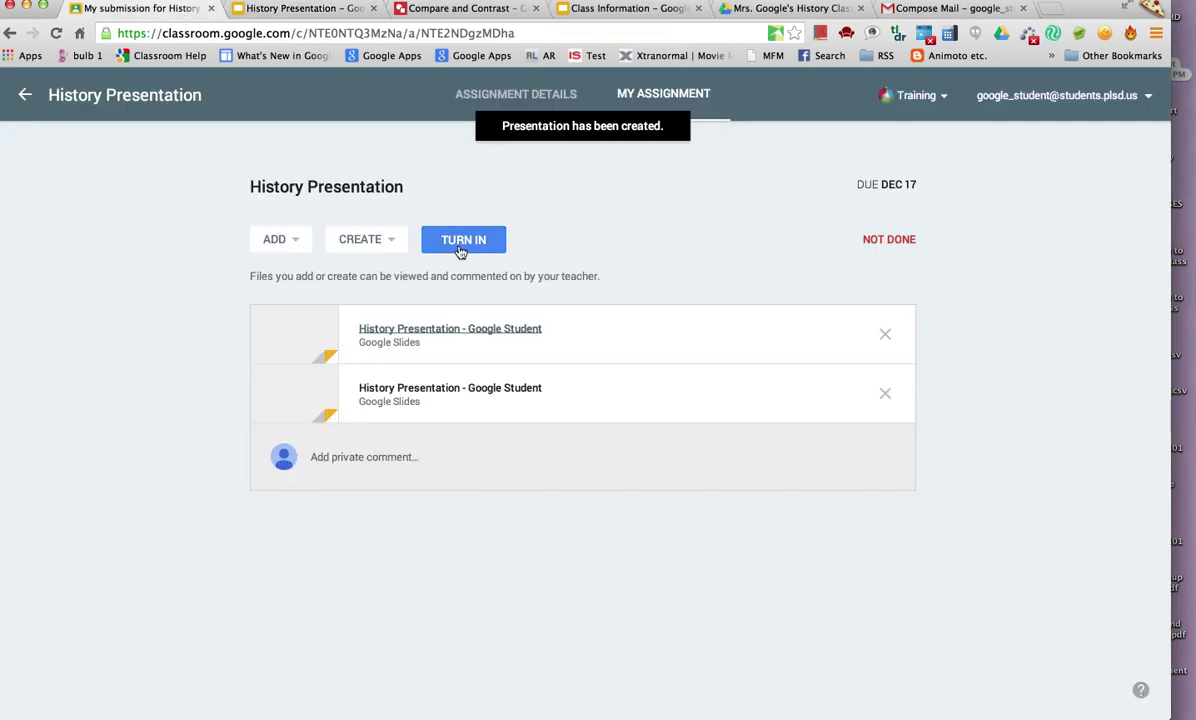
pyautogui.click(25, 95)
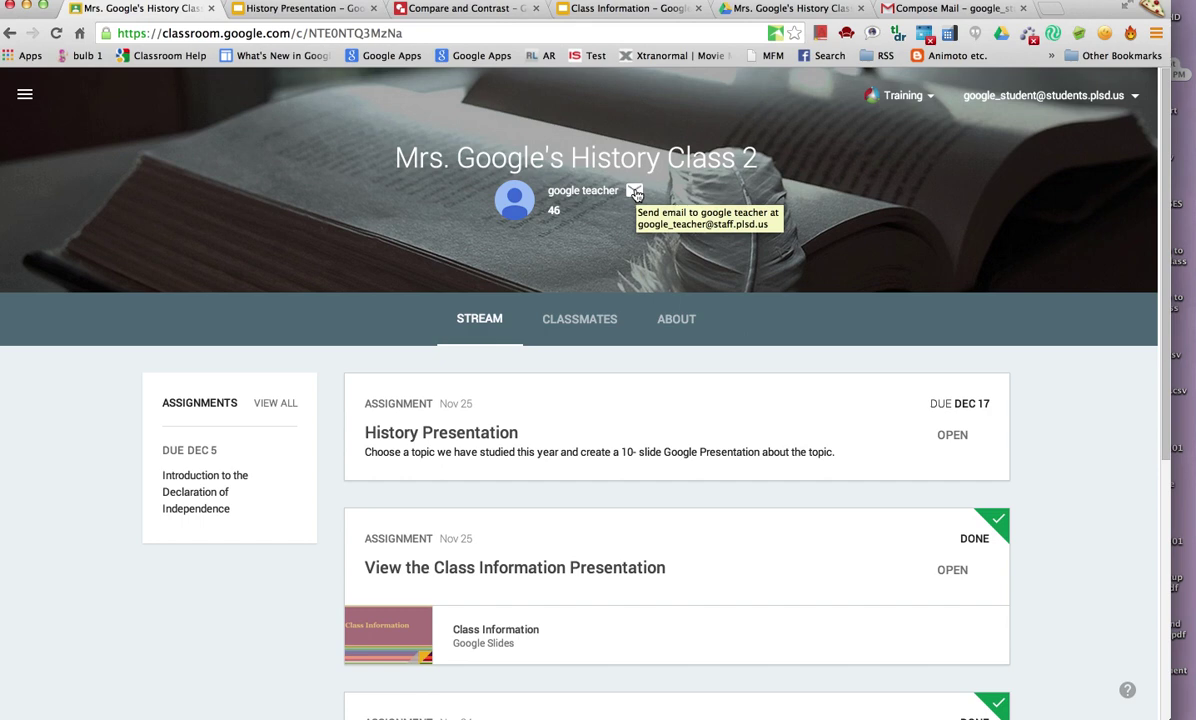
# Step: Go to the Classroom Home page through the navigation menu
pyautogui.click(26, 93)
pyautogui.click(64, 101)
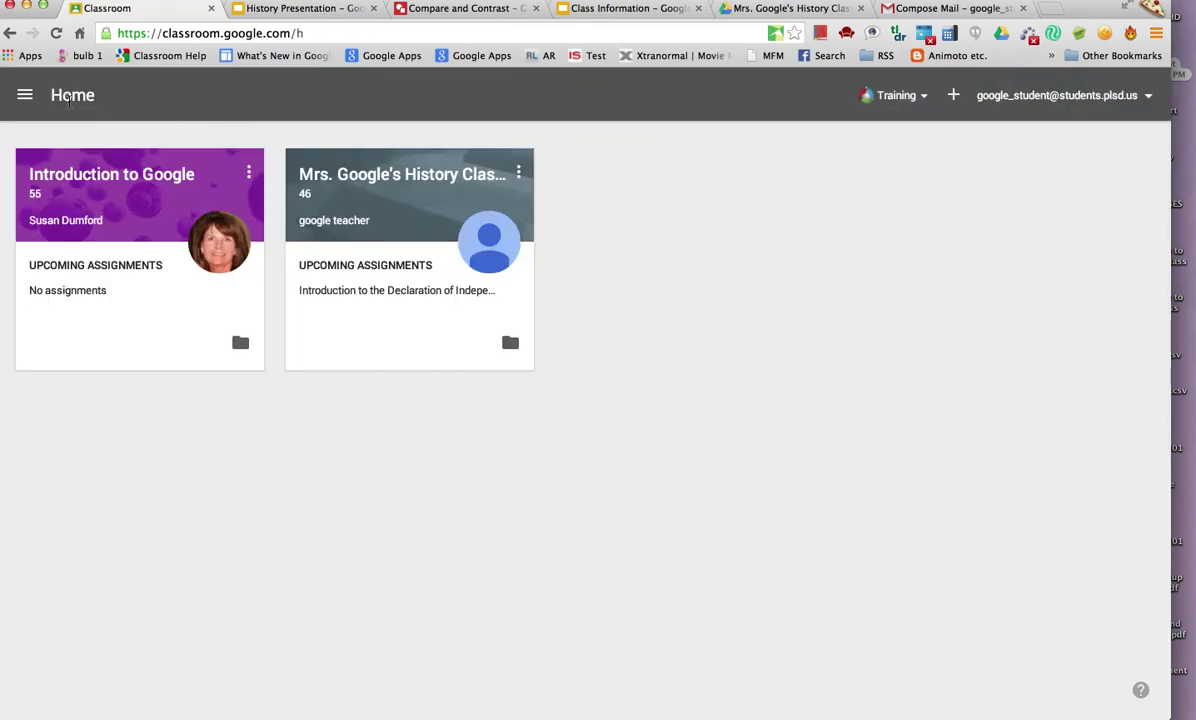